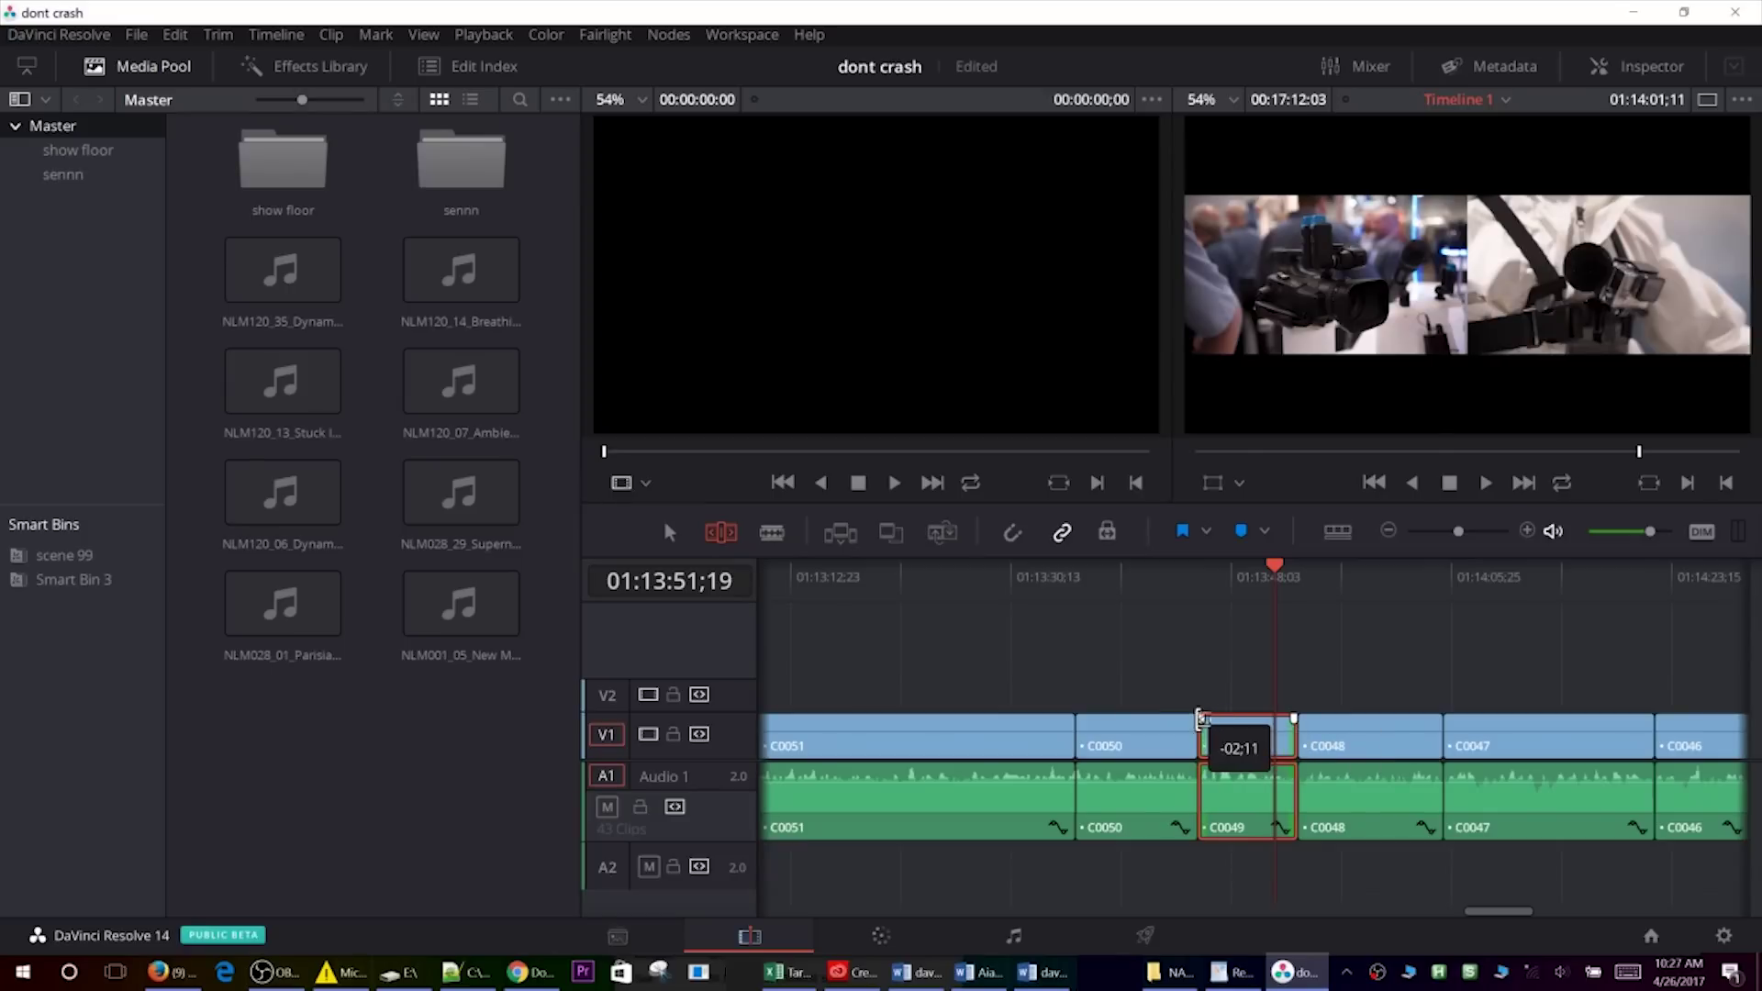
- Trim clip C0049 shorter and set the new start point of clip C0048
{"action": "left_click_drag", "start_coordinate": [1203, 722], "coordinate": [1239, 694]}
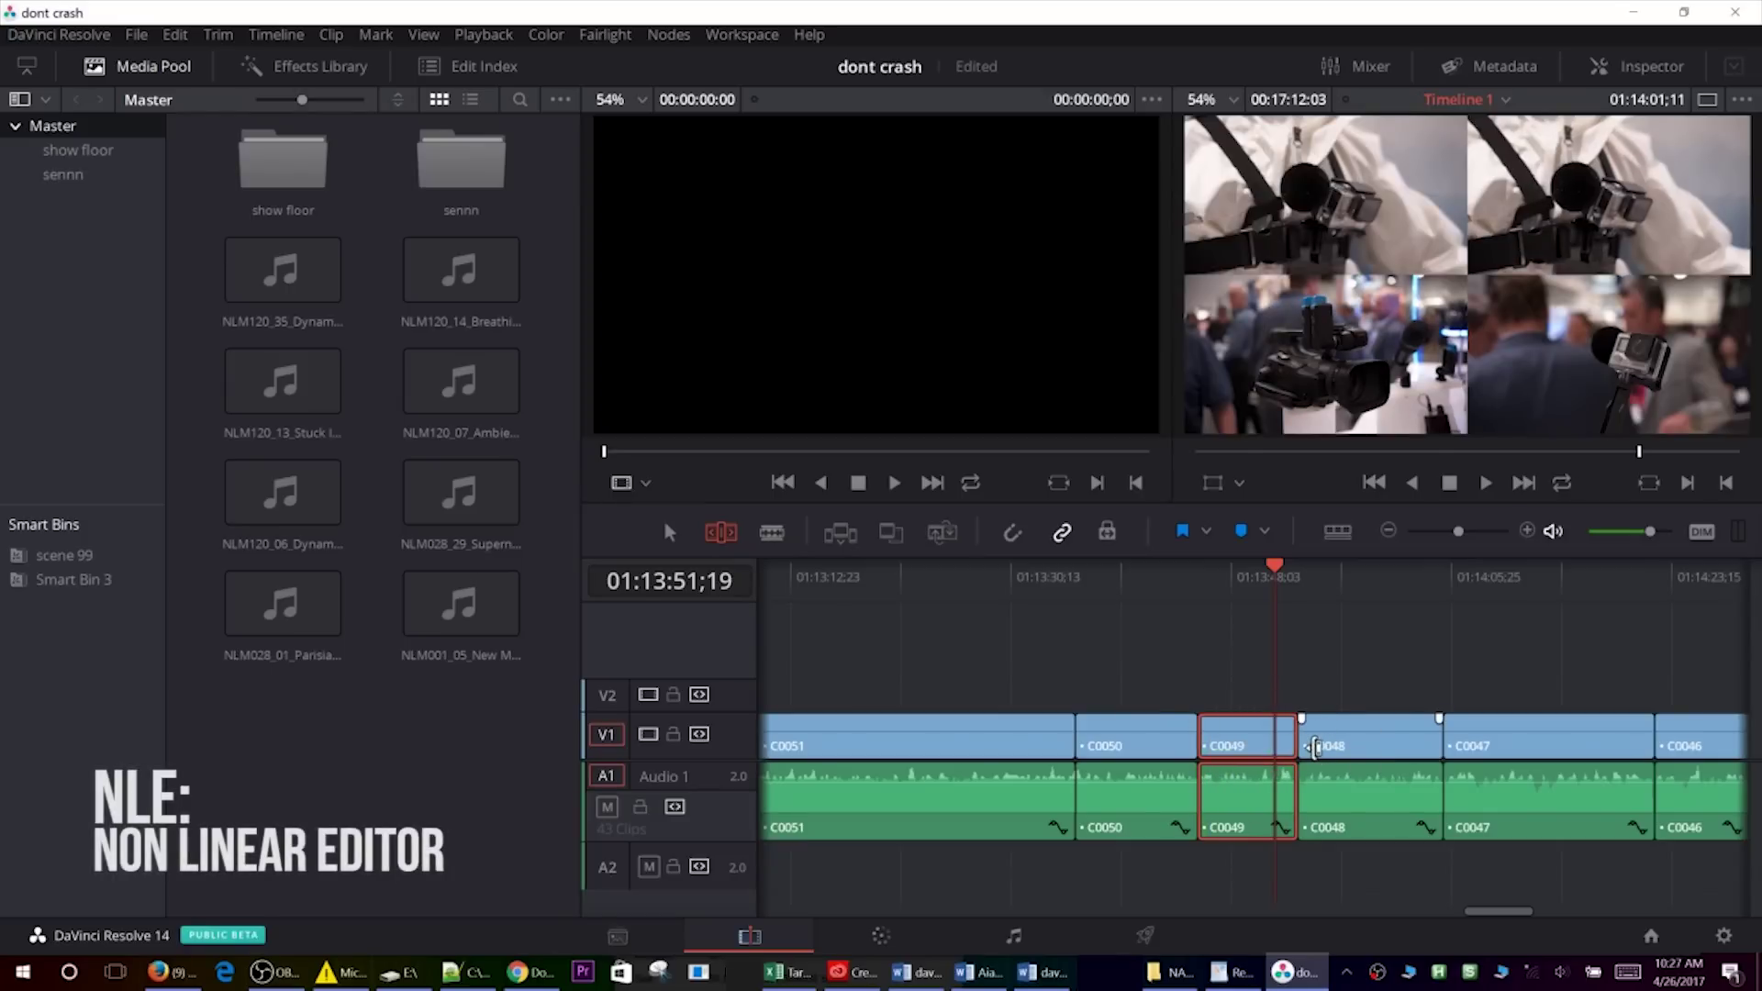
{"action": "left_click_drag", "start_coordinate": [1356, 748], "coordinate": [1352, 747]}
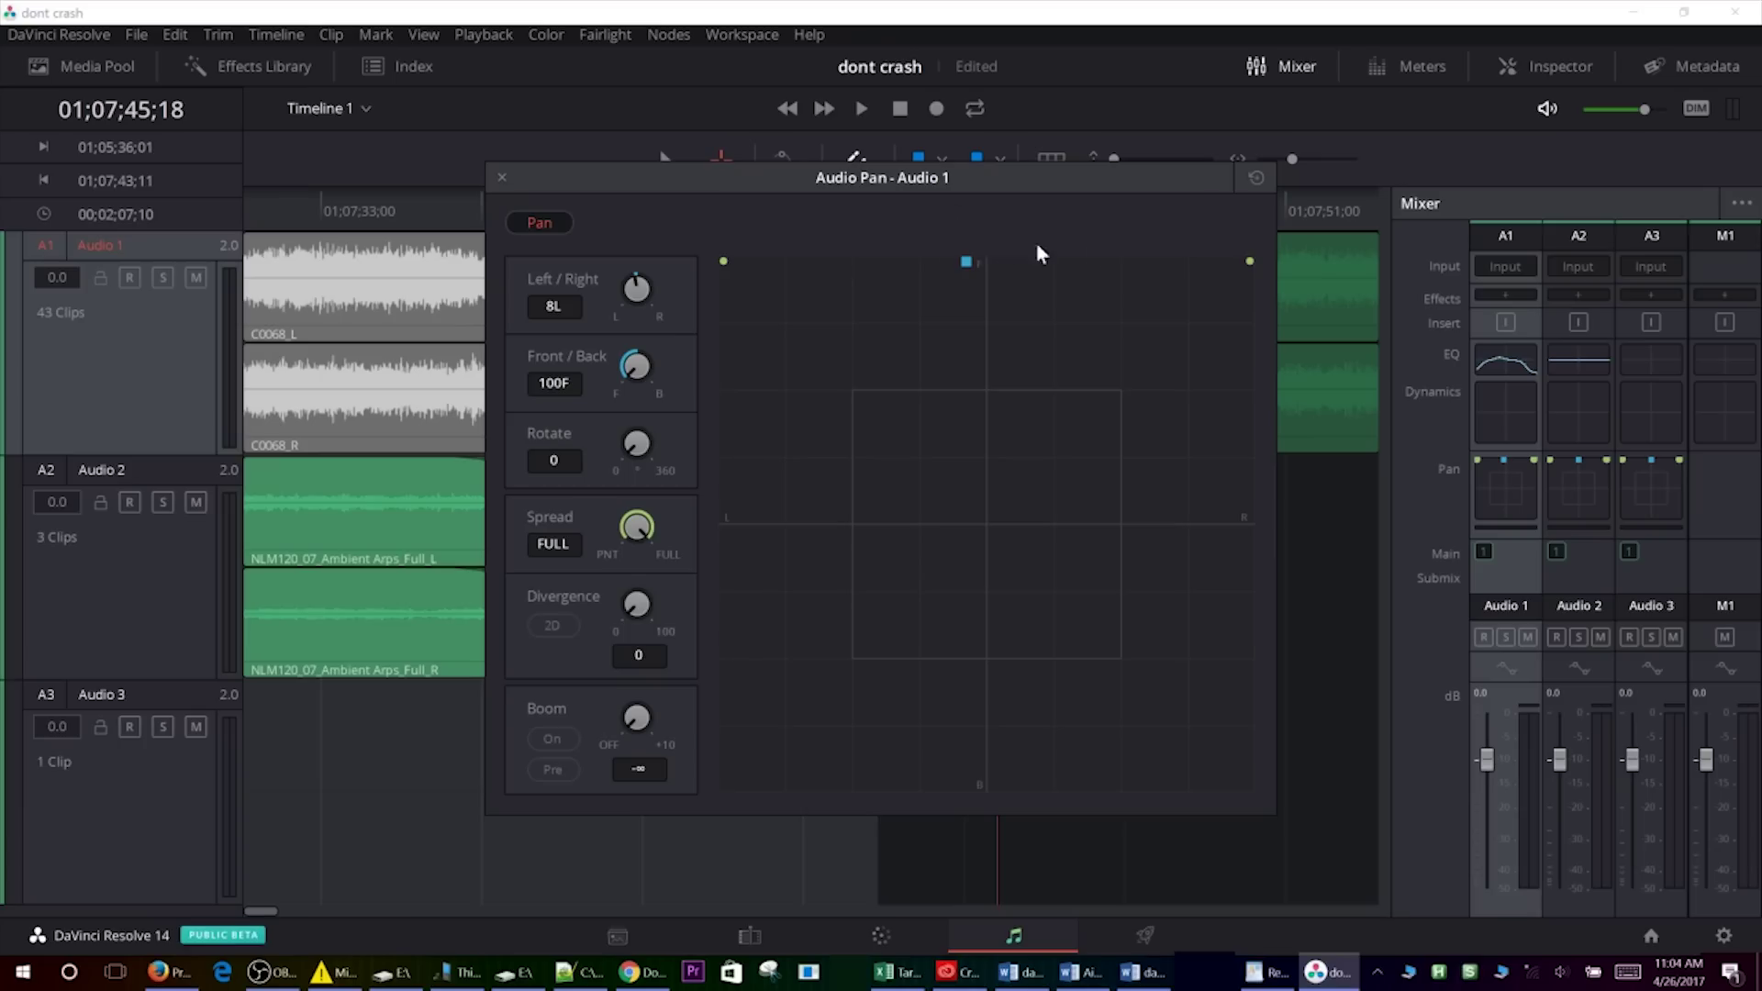
- Move Audio 1's pan toward the front right, narrowing its spread
{"action": "left_click_drag", "start_coordinate": [970, 261], "coordinate": [1152, 296]}
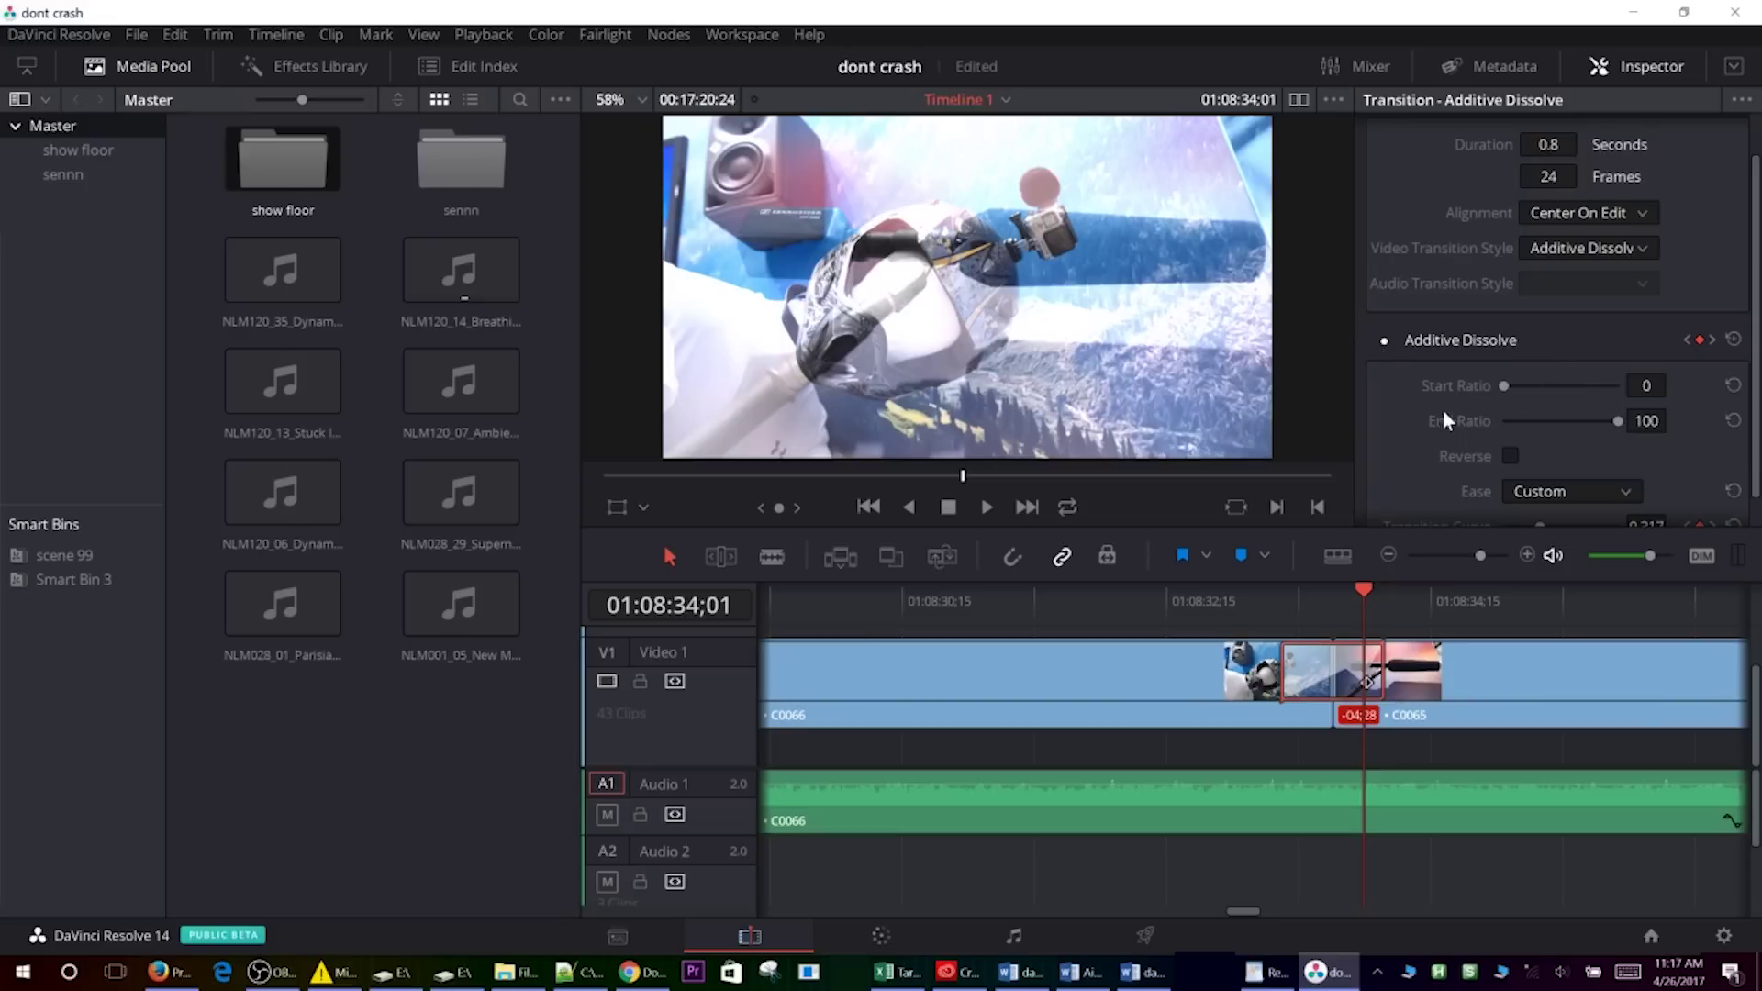
{"action": "scroll", "coordinate": [1462, 409], "scroll_direction": "down", "scroll_amount": 1}
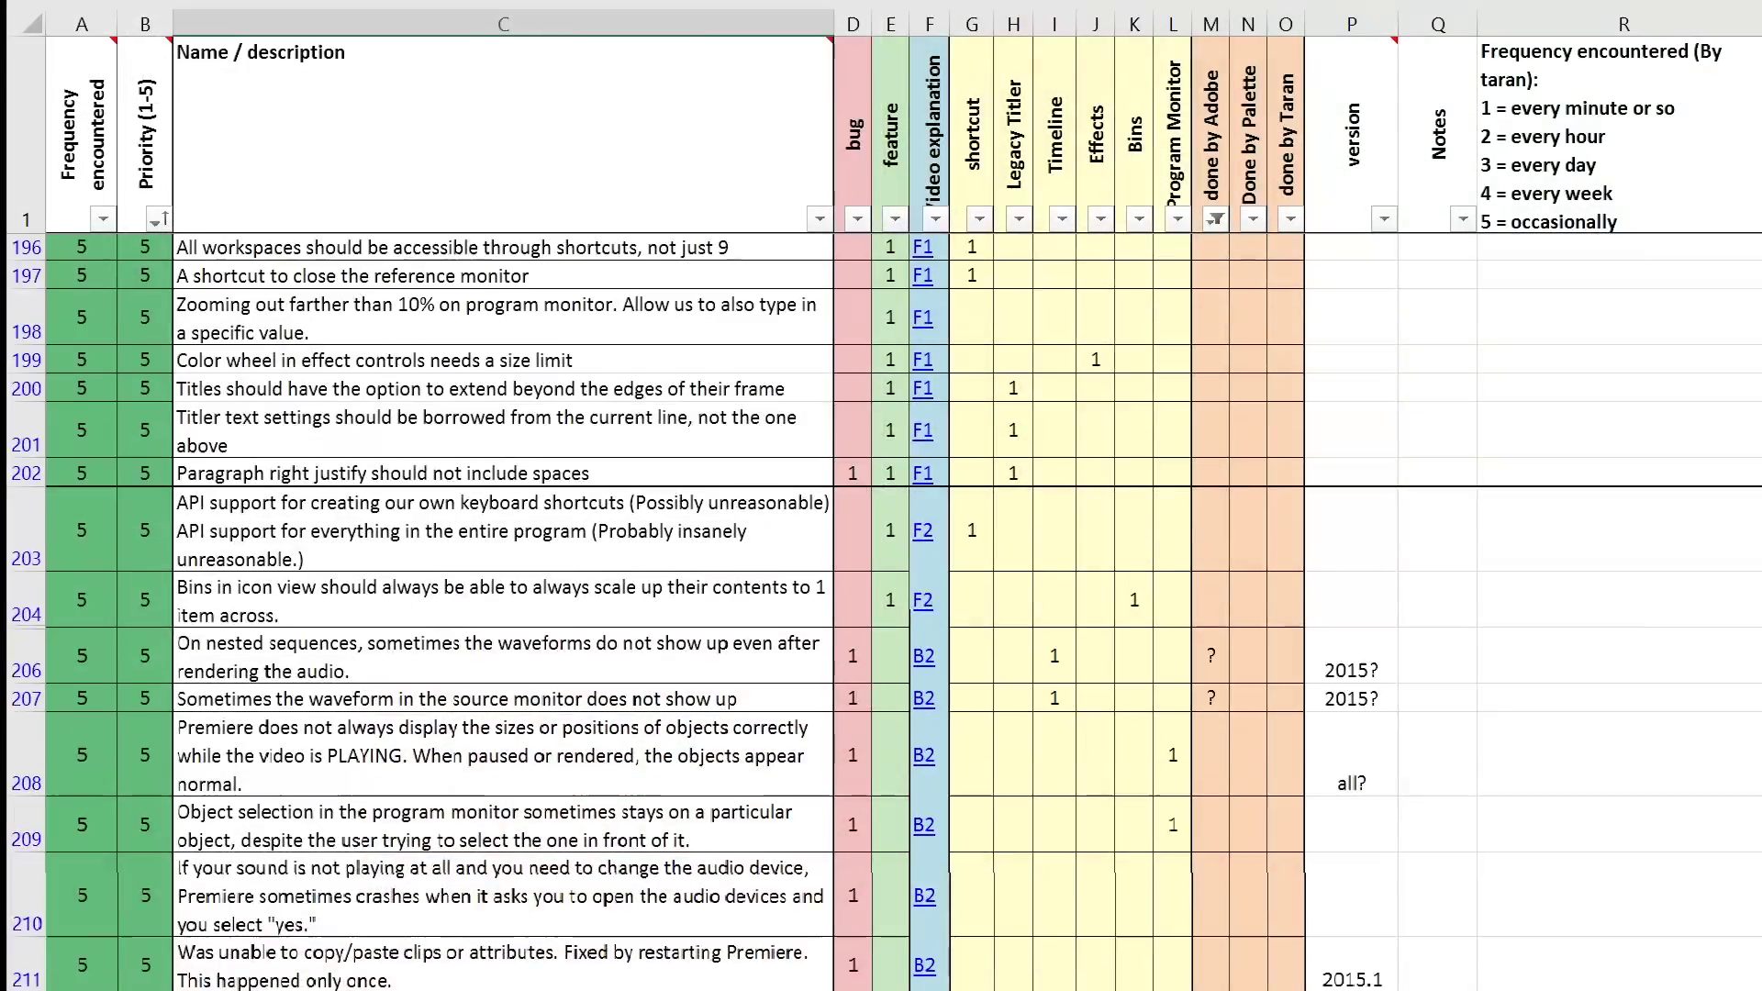
{"action": "scroll", "coordinate": [883, 606], "scroll_direction": "up", "scroll_amount": 10}
{"action": "scroll", "coordinate": [882, 606], "scroll_direction": "up", "scroll_amount": 10}
{"action": "scroll", "coordinate": [882, 606], "scroll_direction": "up", "scroll_amount": 10}
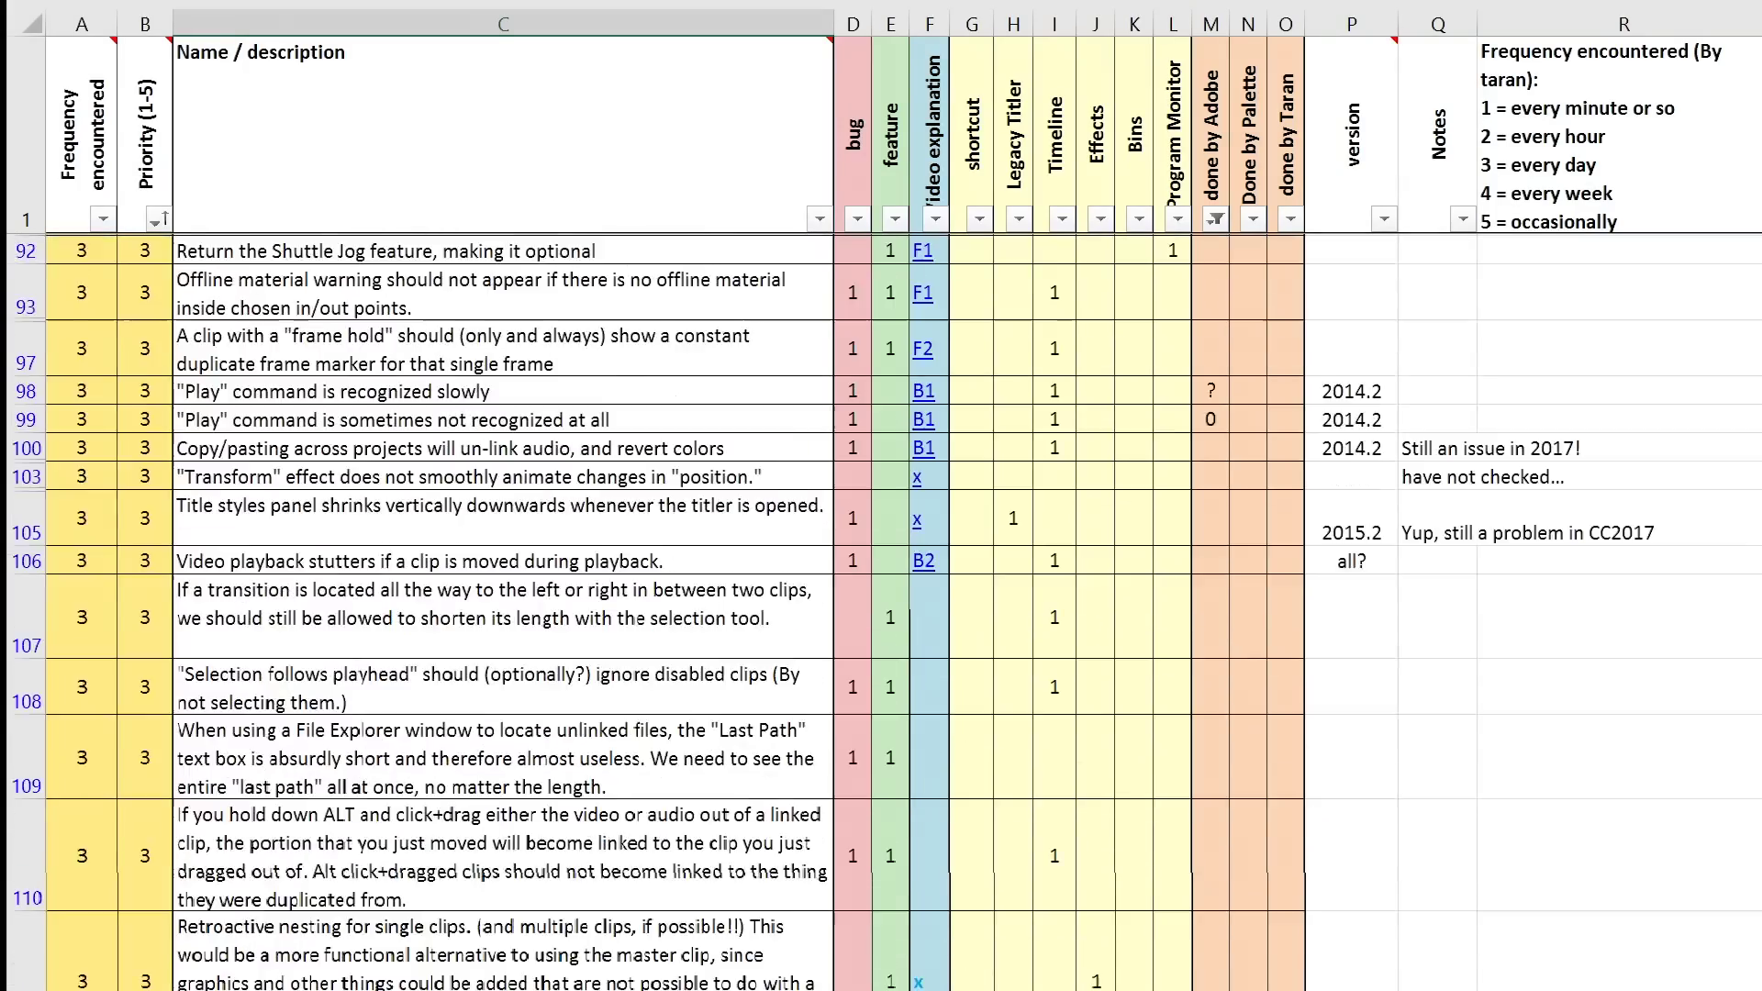
{"action": "scroll", "coordinate": [882, 606], "scroll_direction": "up", "scroll_amount": 5}
{"action": "scroll", "coordinate": [881, 605], "scroll_direction": "up", "scroll_amount": 6}
{"action": "scroll", "coordinate": [882, 606], "scroll_direction": "up", "scroll_amount": 6}
{"action": "scroll", "coordinate": [881, 606], "scroll_direction": "up", "scroll_amount": 10}
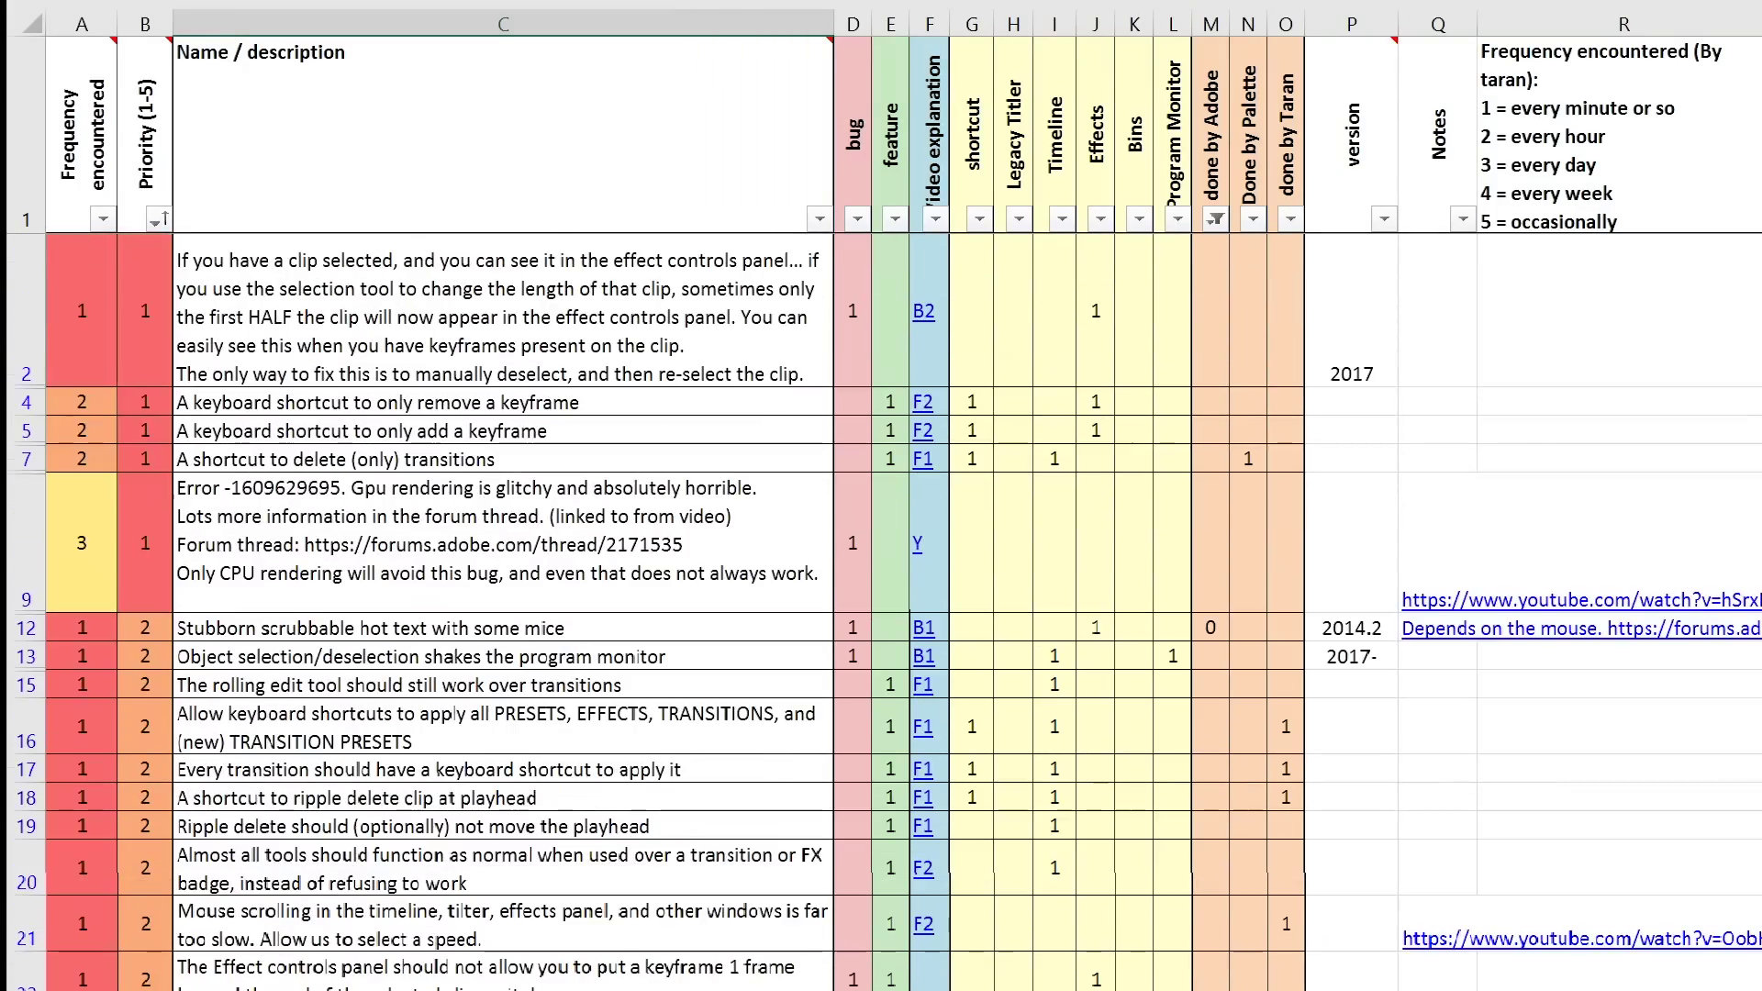